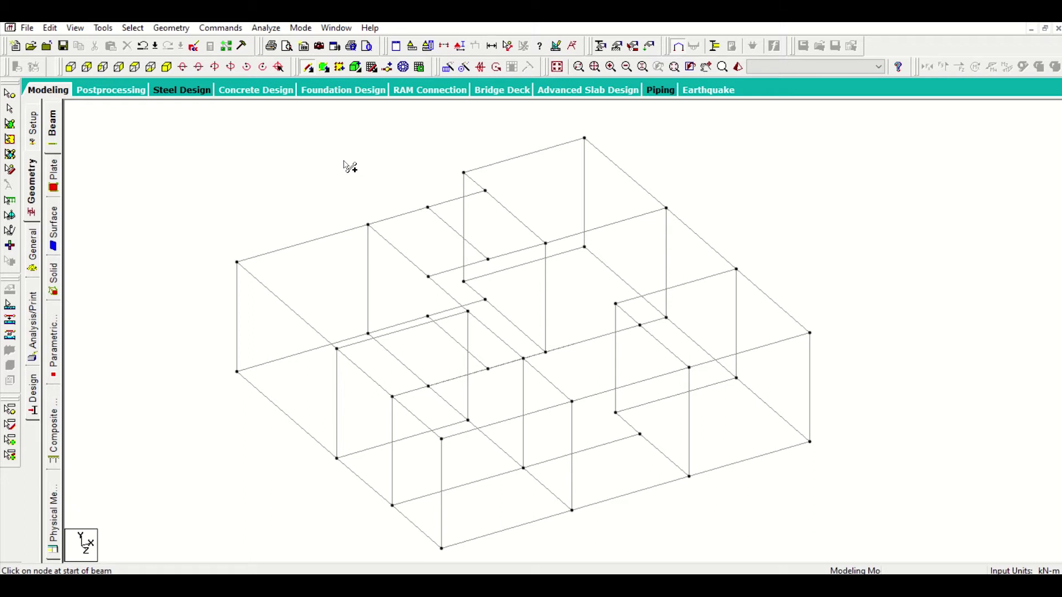
Zoom the 3D frame model in and out, then bring up the 'Gaurav Sir FF.png' floor plan for reference
scroll(492, 320, up, 2)
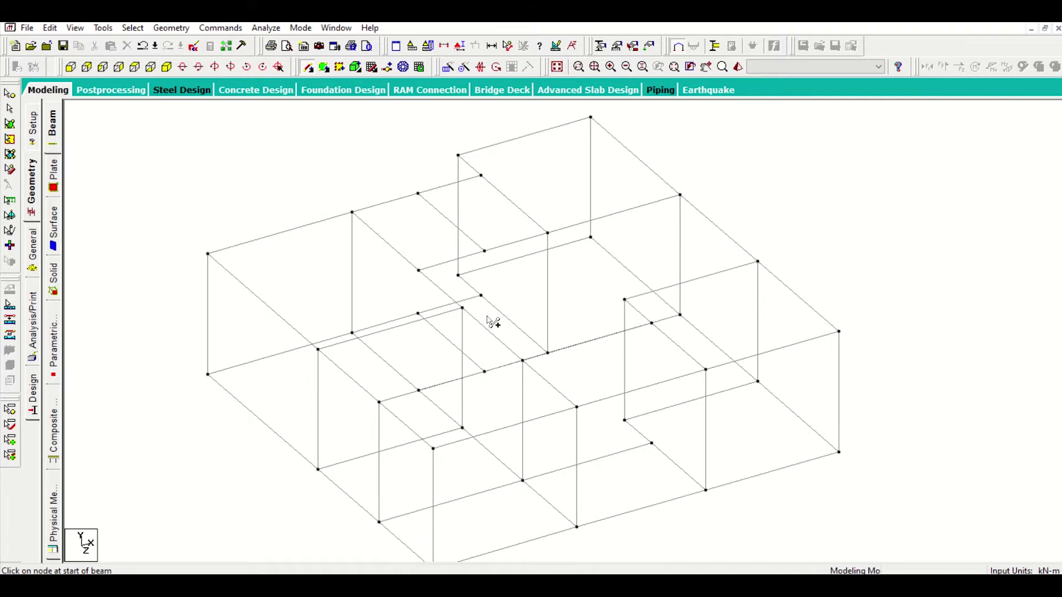
scroll(492, 321, down, 1)
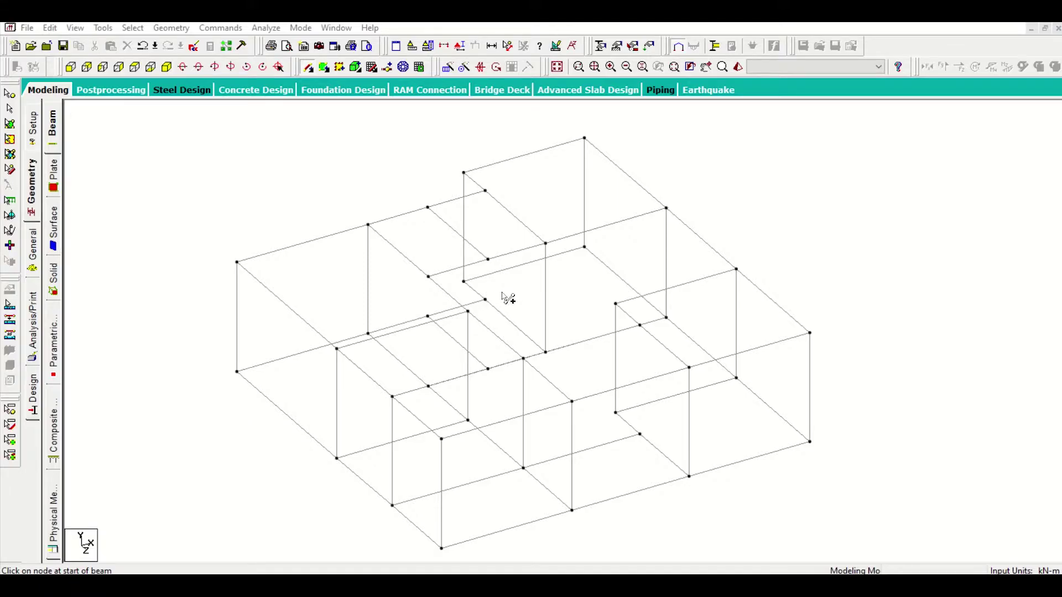
scroll(508, 298, down, 1)
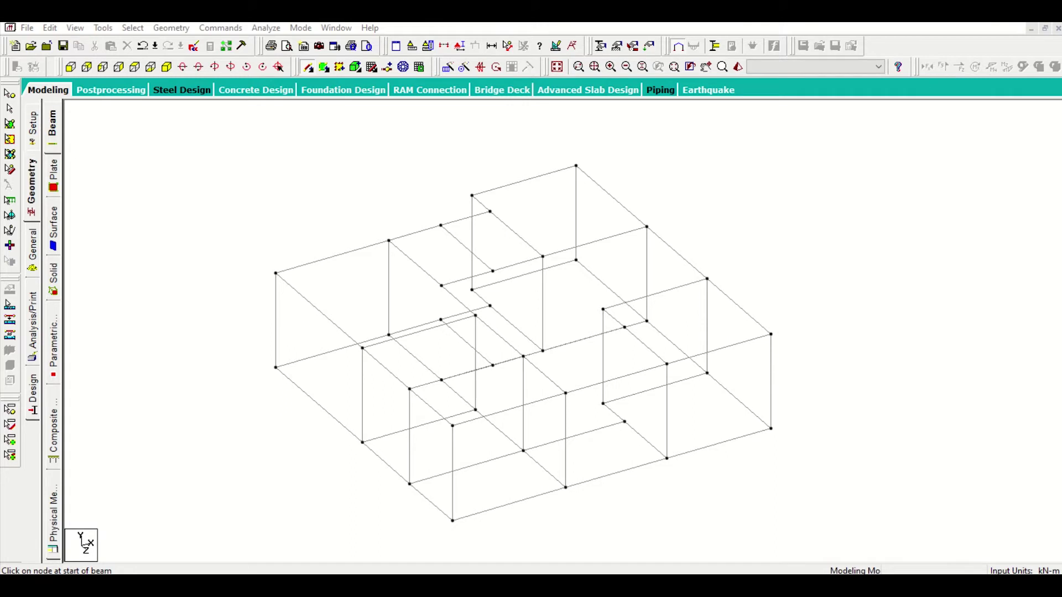
key(alt+Tab)
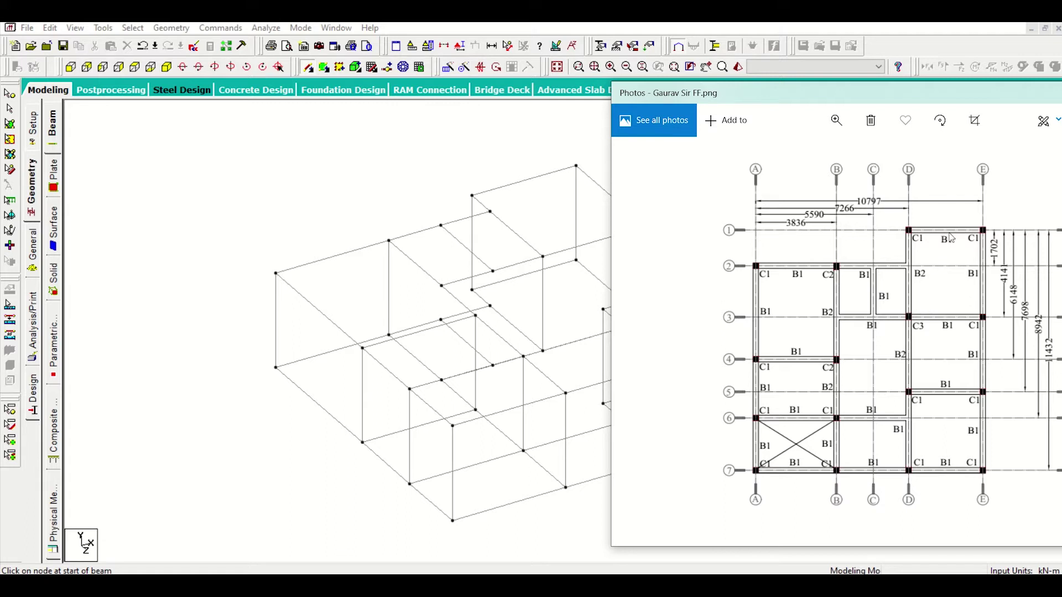
Move the floor-plan image aside and draw a beam between two nodes on the right of the frame
drag(937, 95, 772, 149)
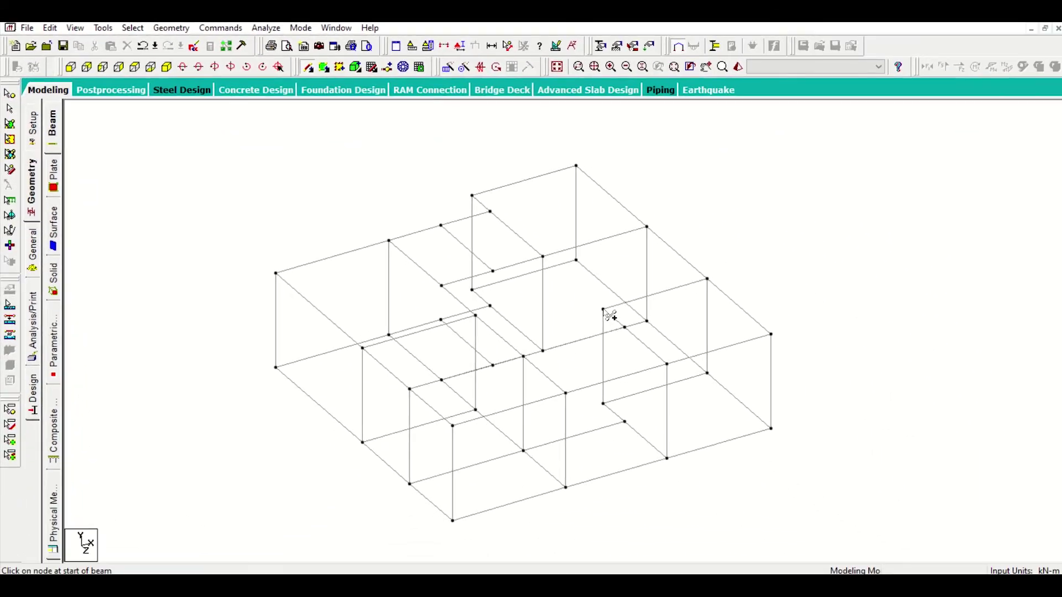
drag(603, 310, 542, 256)
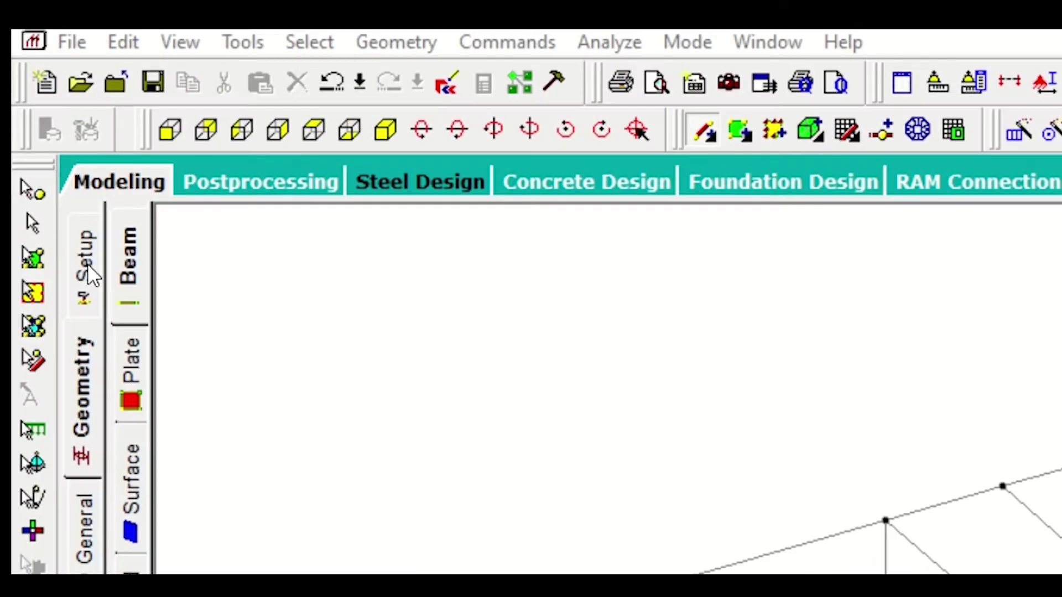
Window-select every beam and column in front view, then return to the isometric view
click(41, 230)
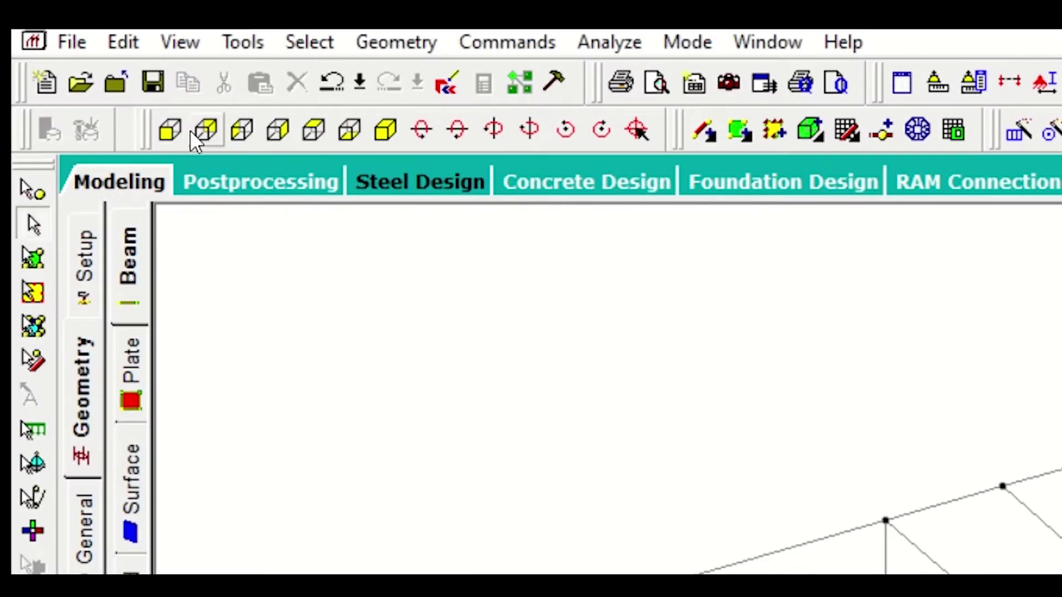
click(176, 131)
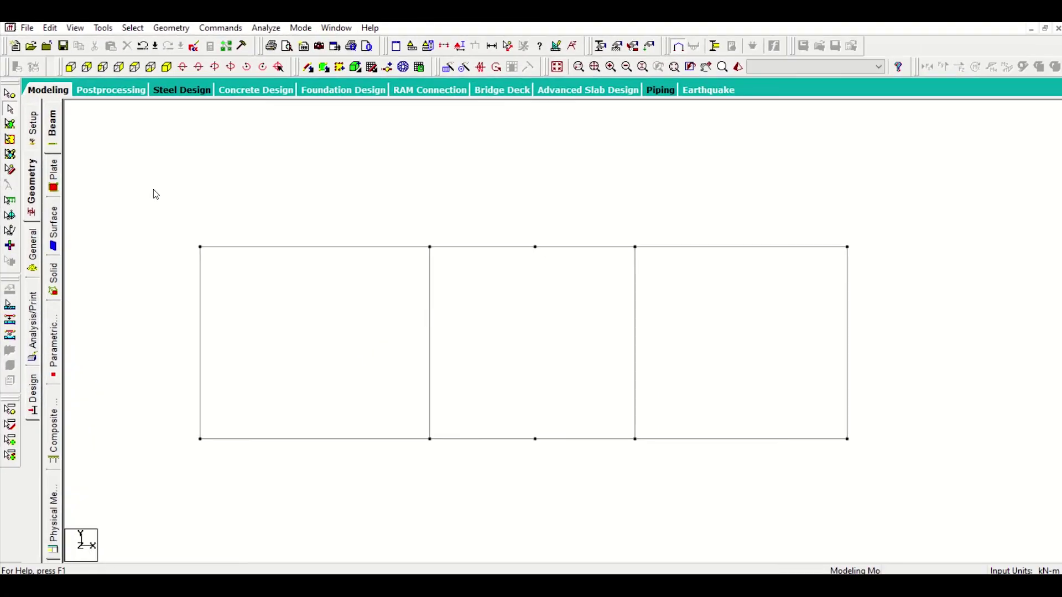
drag(138, 169, 902, 427)
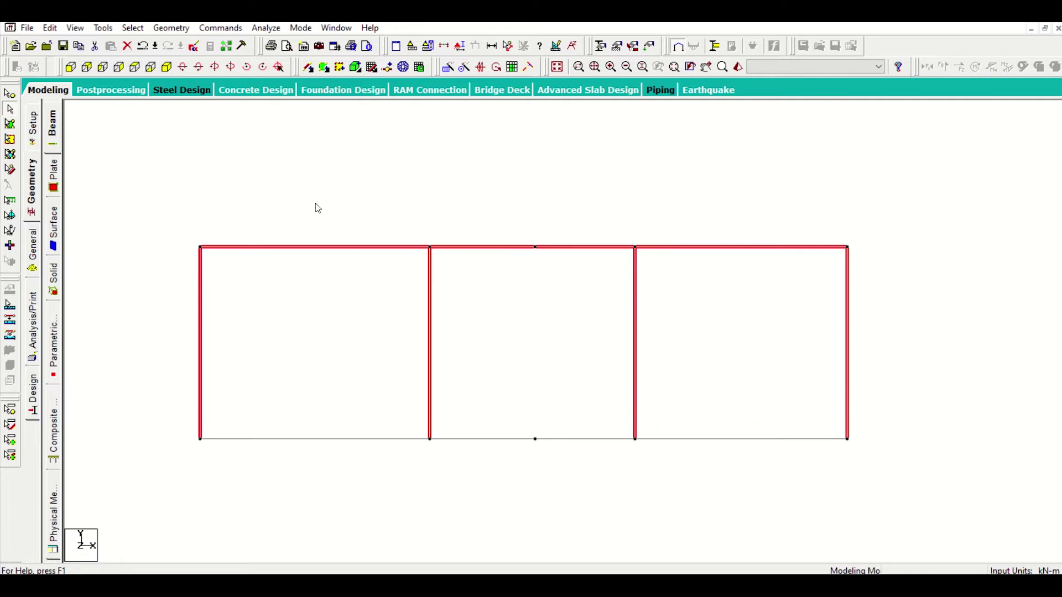
click(167, 68)
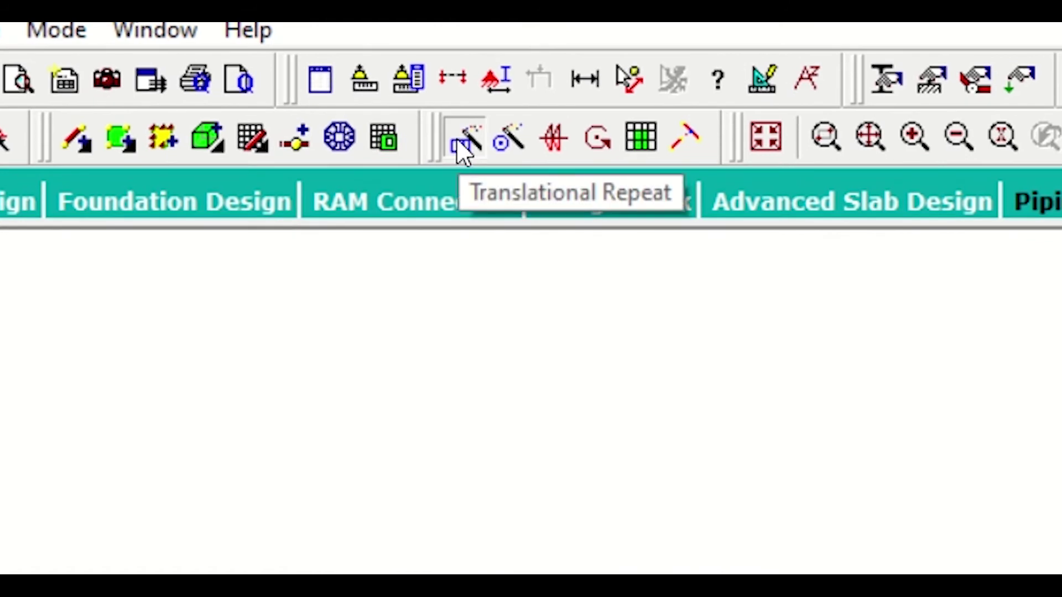
Repeat the selected frame once along global Y with a 3.2 m step, then save the file
click(457, 139)
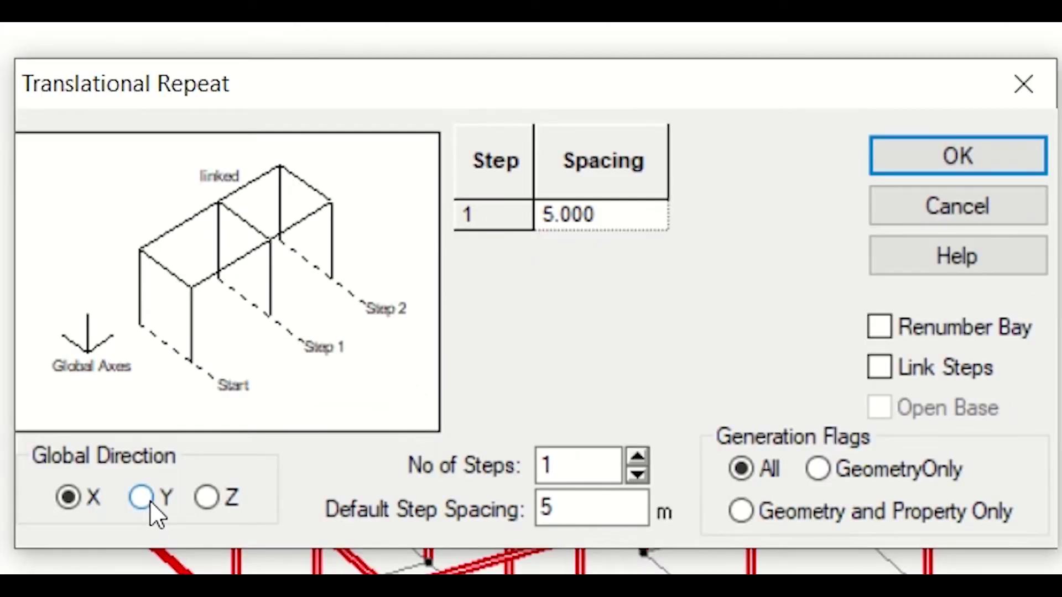
click(149, 500)
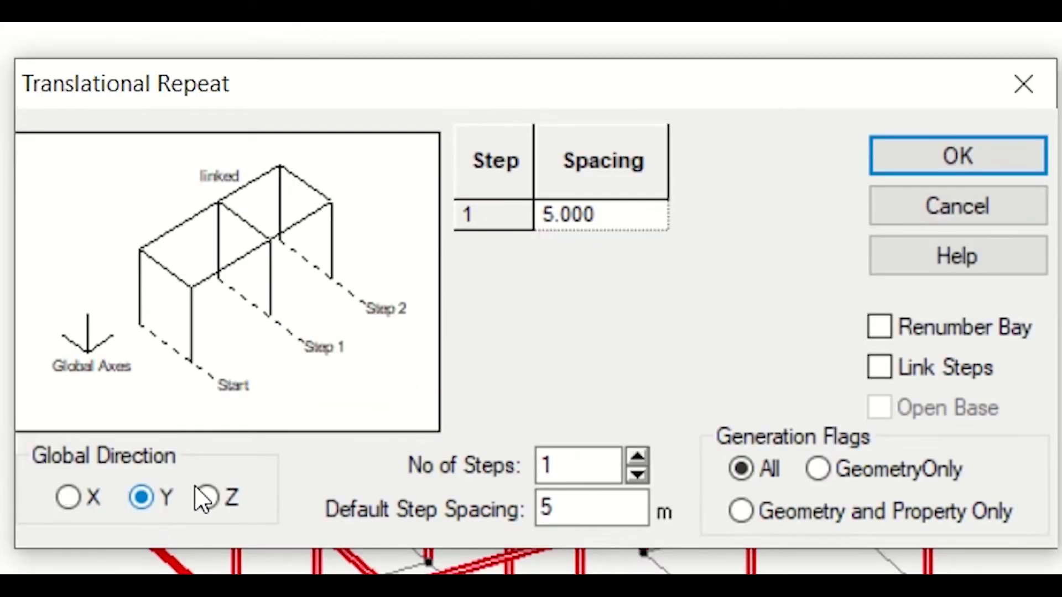
double_click(598, 505)
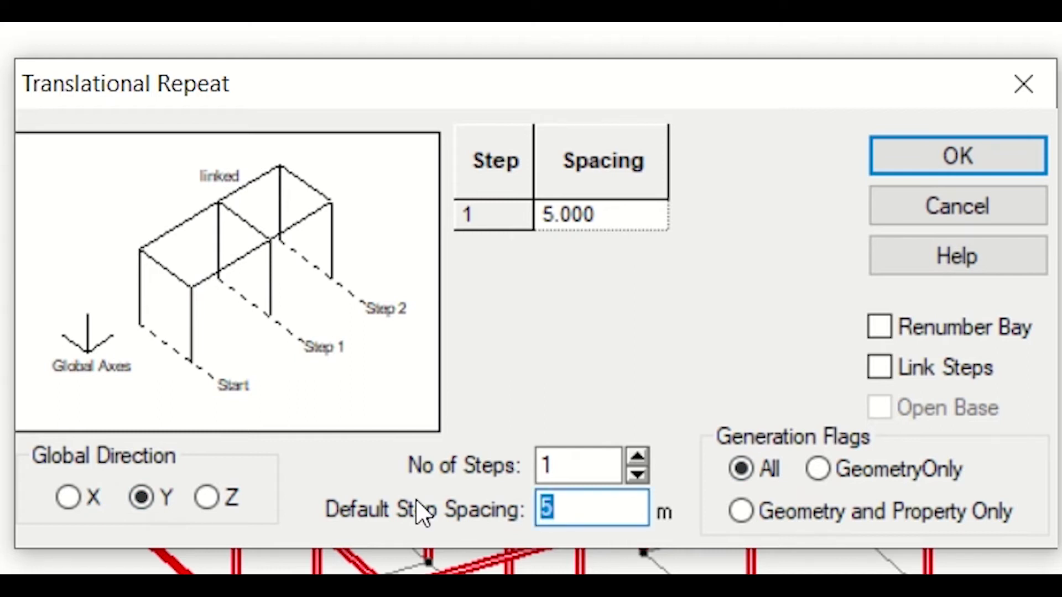
text(3.2)
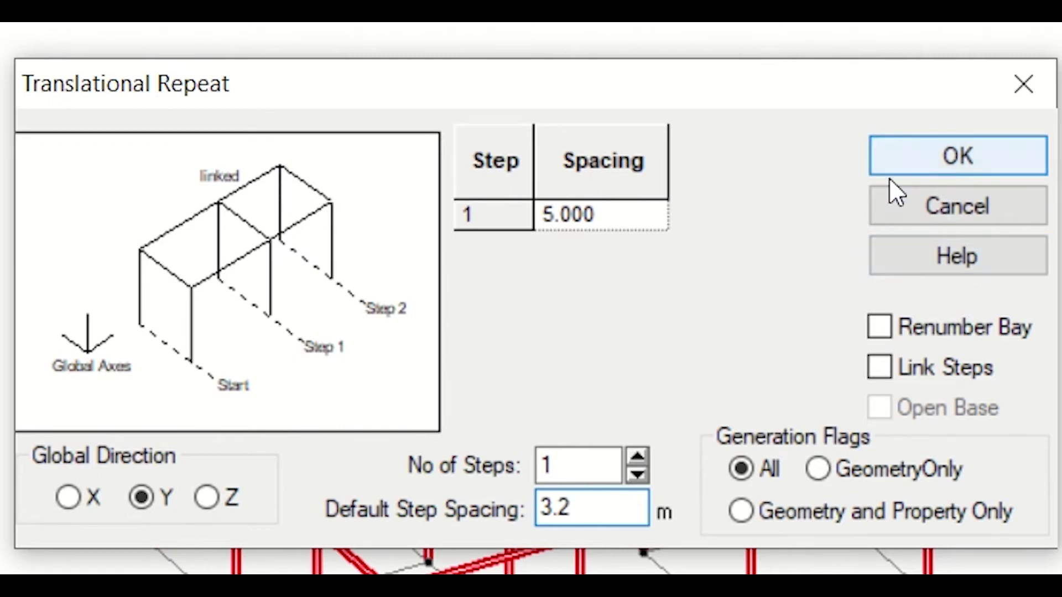
click(607, 213)
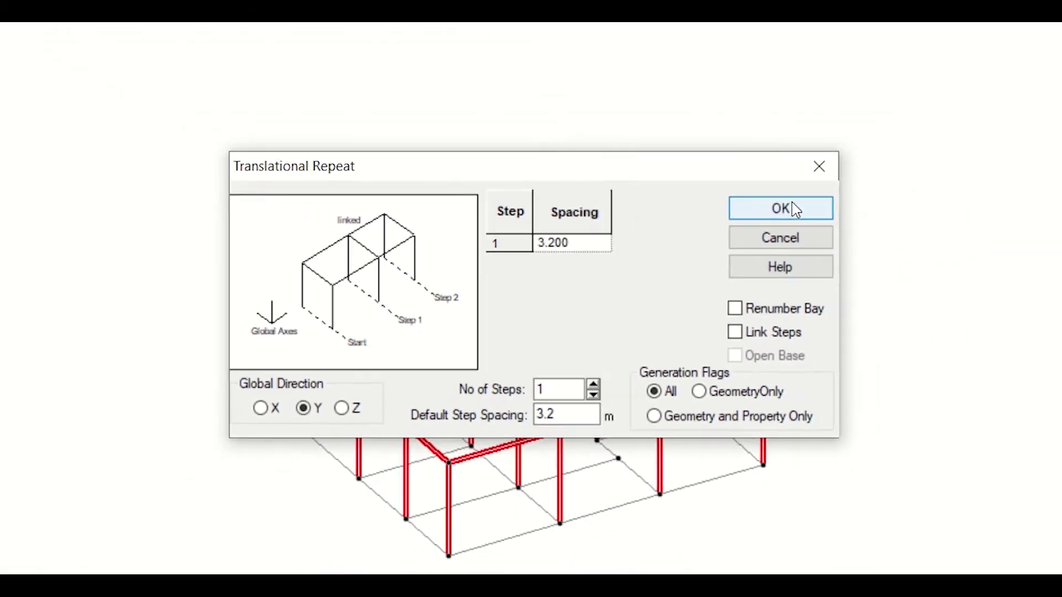
click(992, 142)
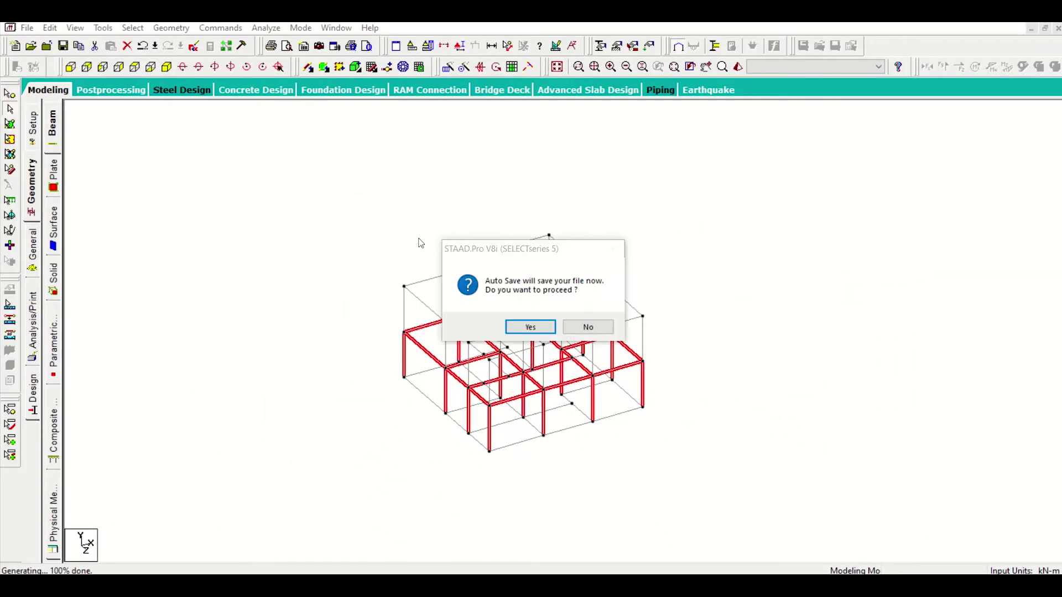
click(529, 327)
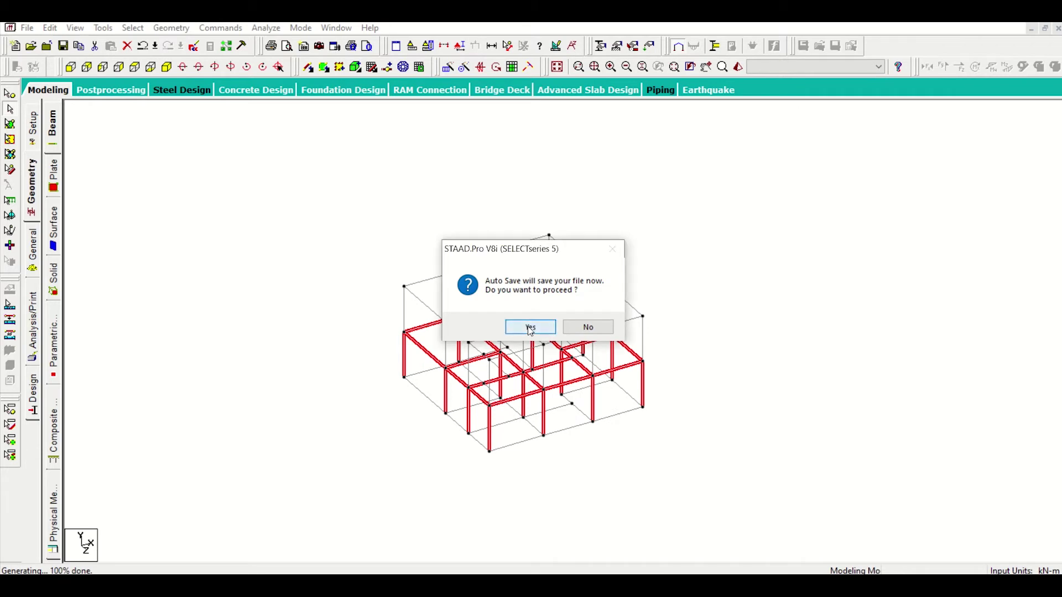
click(455, 316)
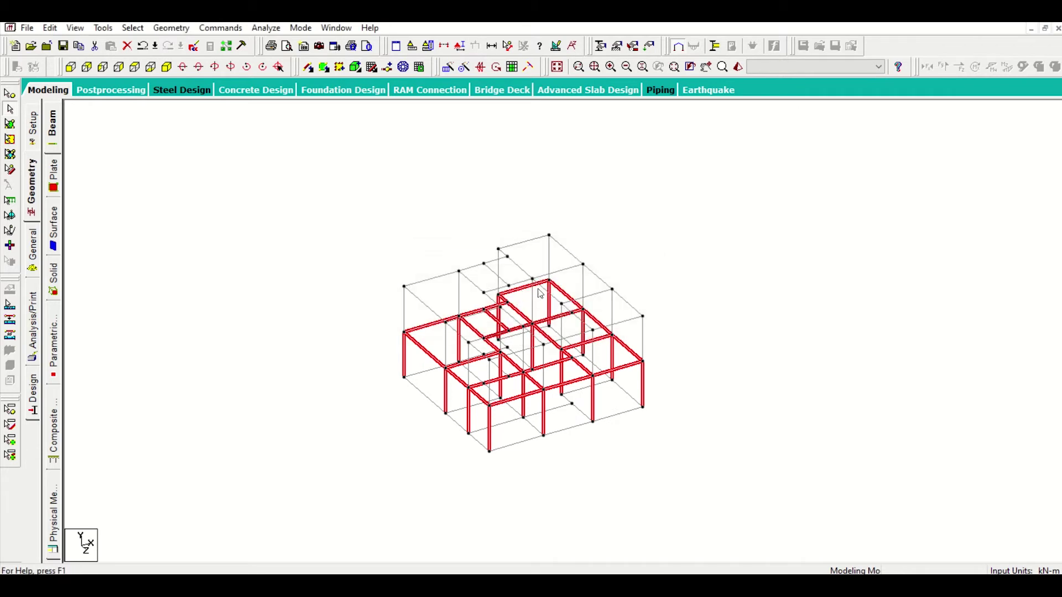
Zoom the two-level frame out and back in, then show the 'Gaurav Sir FF.png' plan again
scroll(576, 407, up, 5)
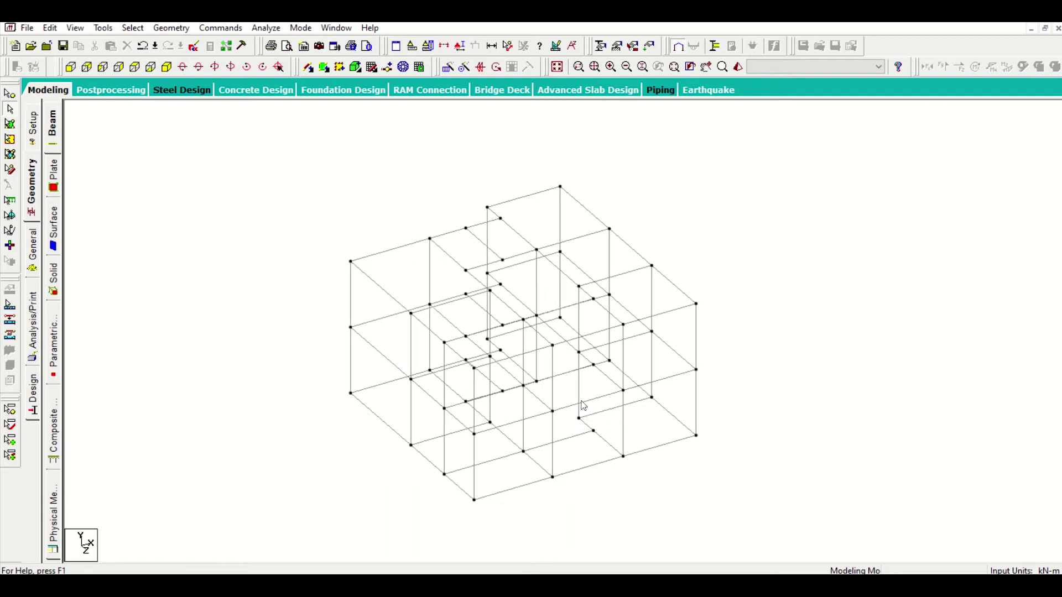
scroll(761, 367, up, 1)
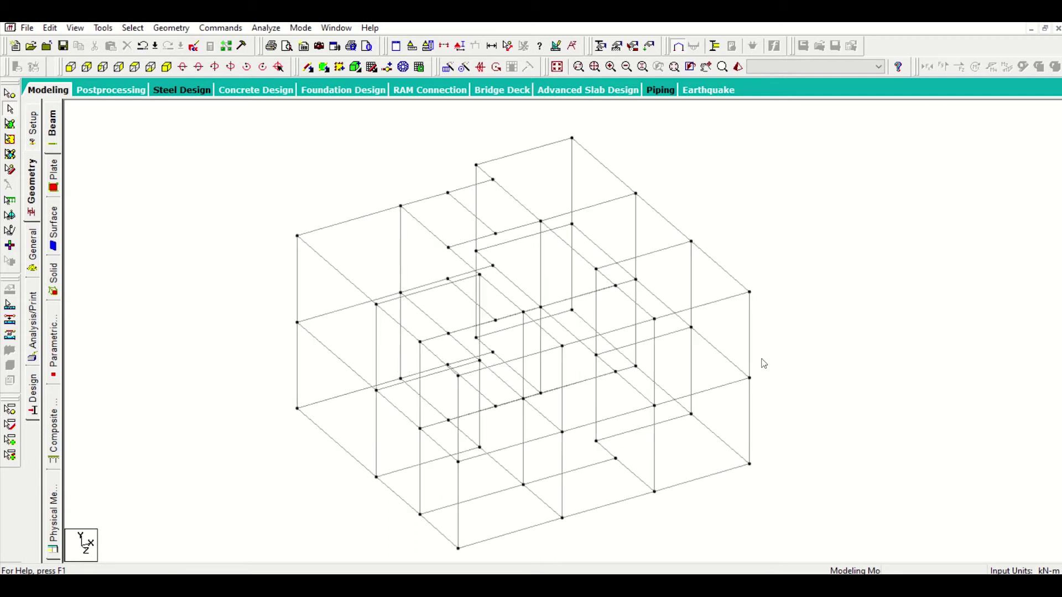
scroll(775, 342, down, 4)
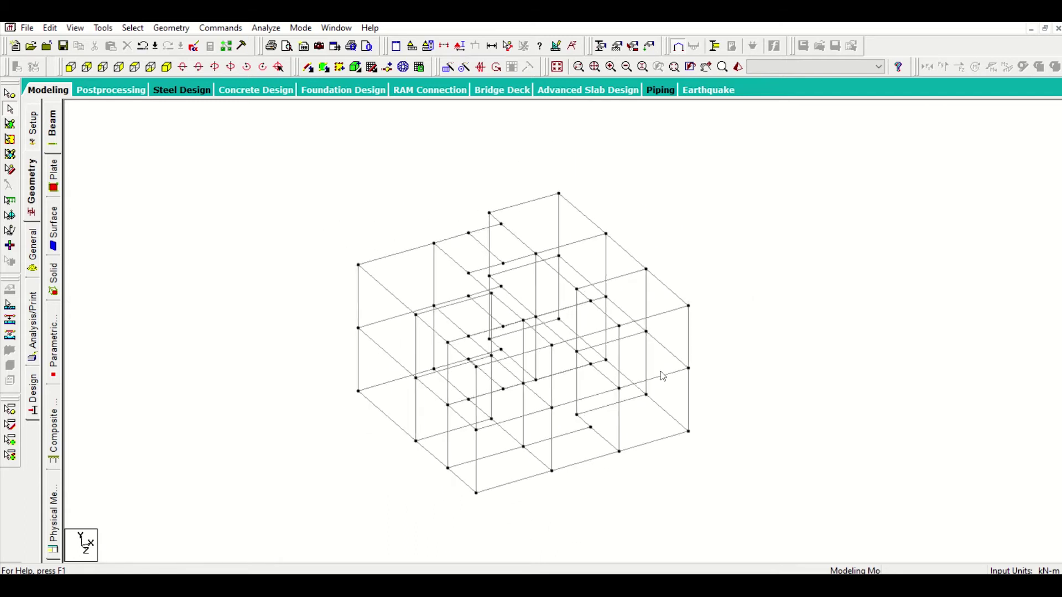
scroll(681, 363, up, 1)
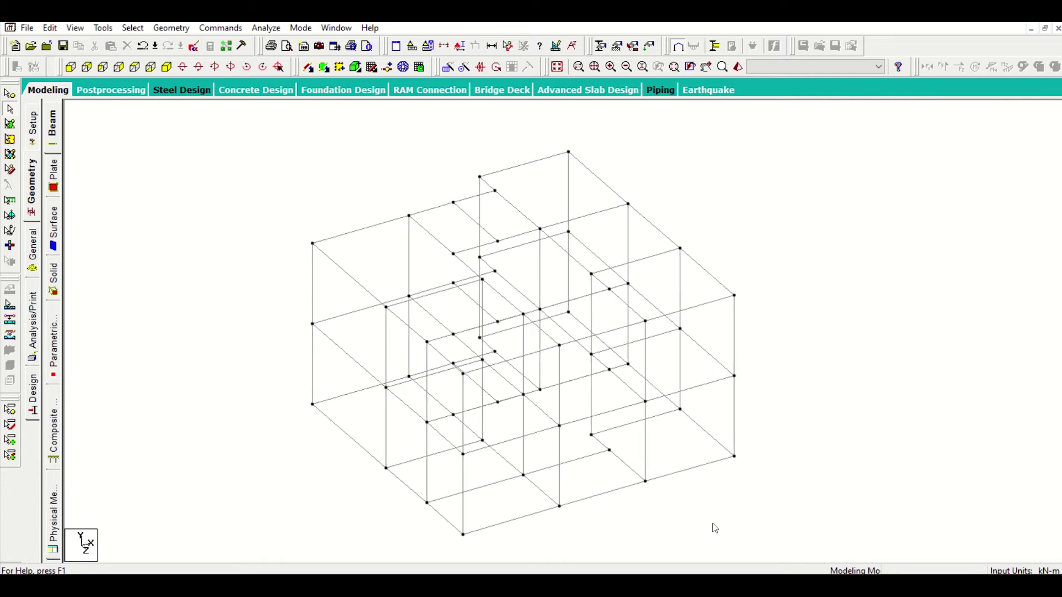
key(alt+Tab)
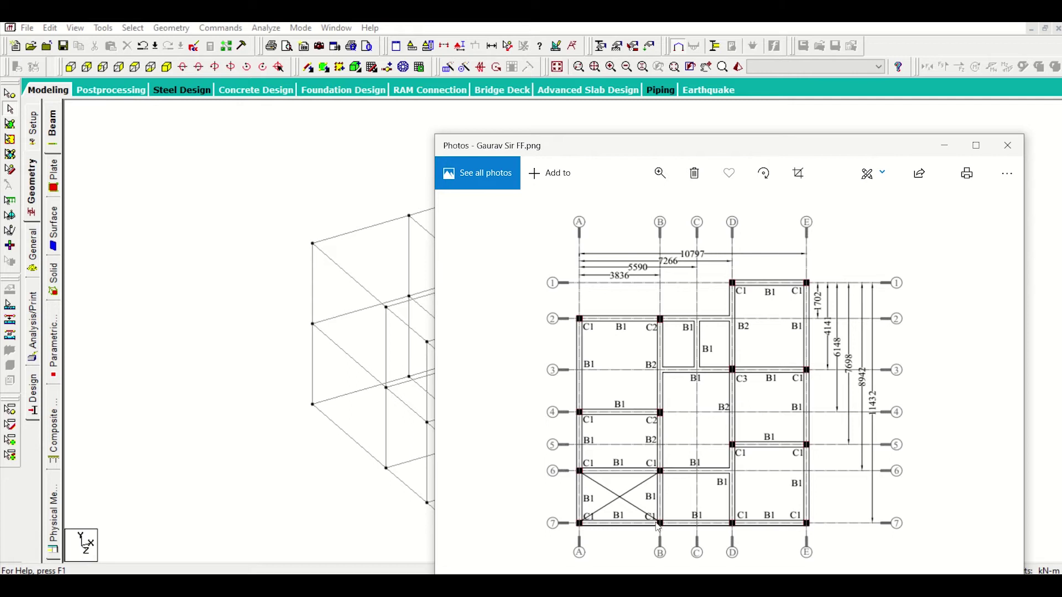
Hide the plan image and set node 67's Y coordinate to 9.200 m in the Nodes table
click(952, 154)
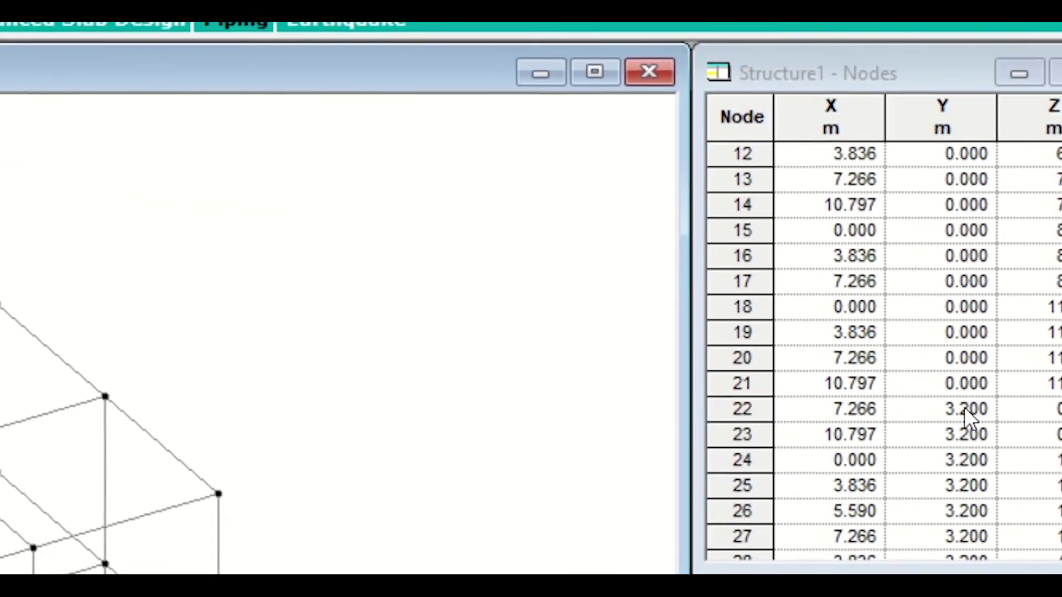
scroll(871, 398, down, 11)
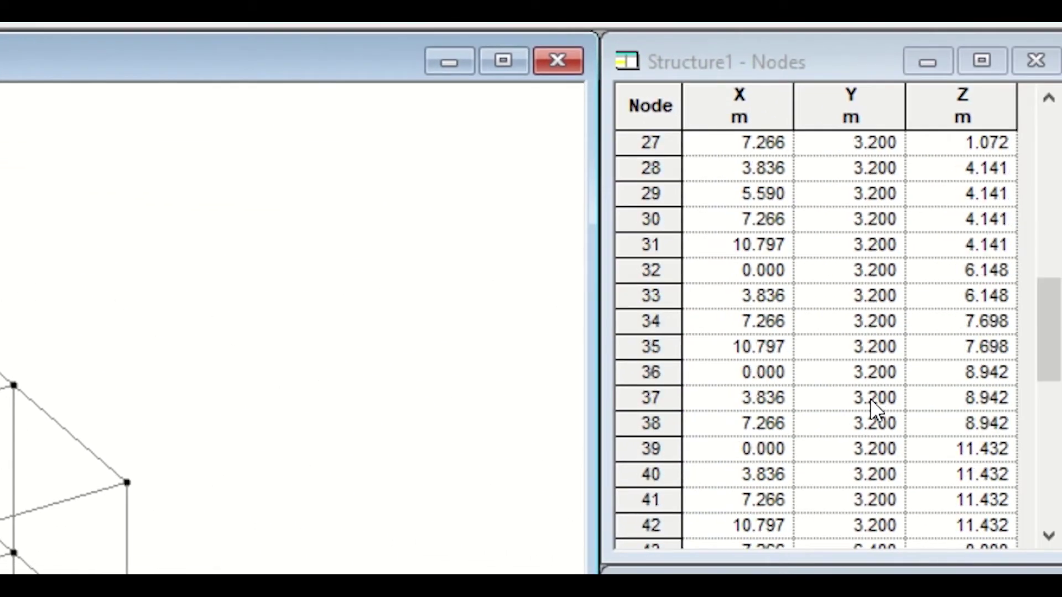
scroll(885, 402, down, 2)
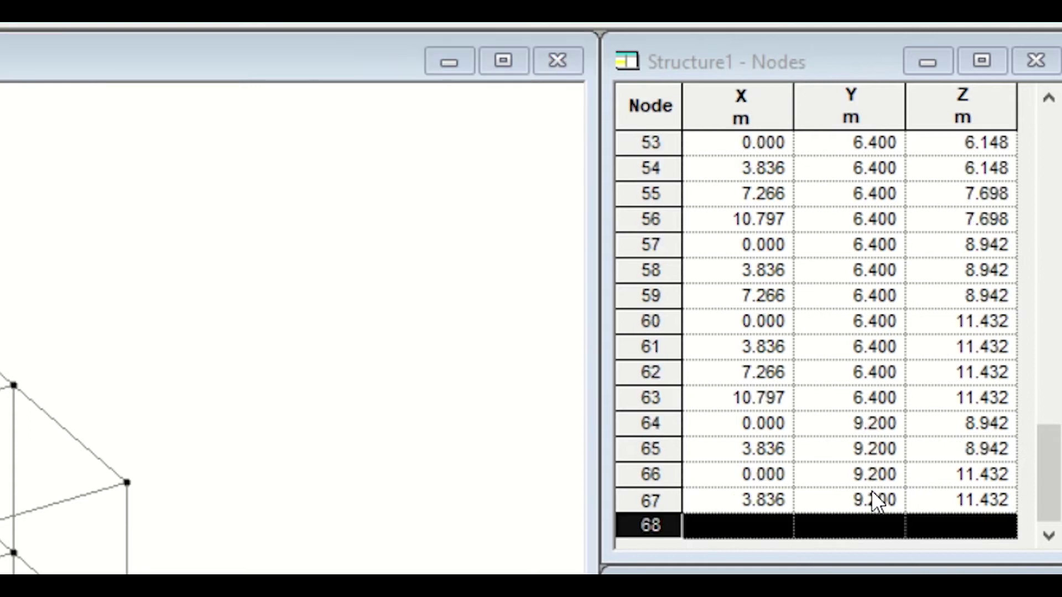
click(873, 492)
click(783, 523)
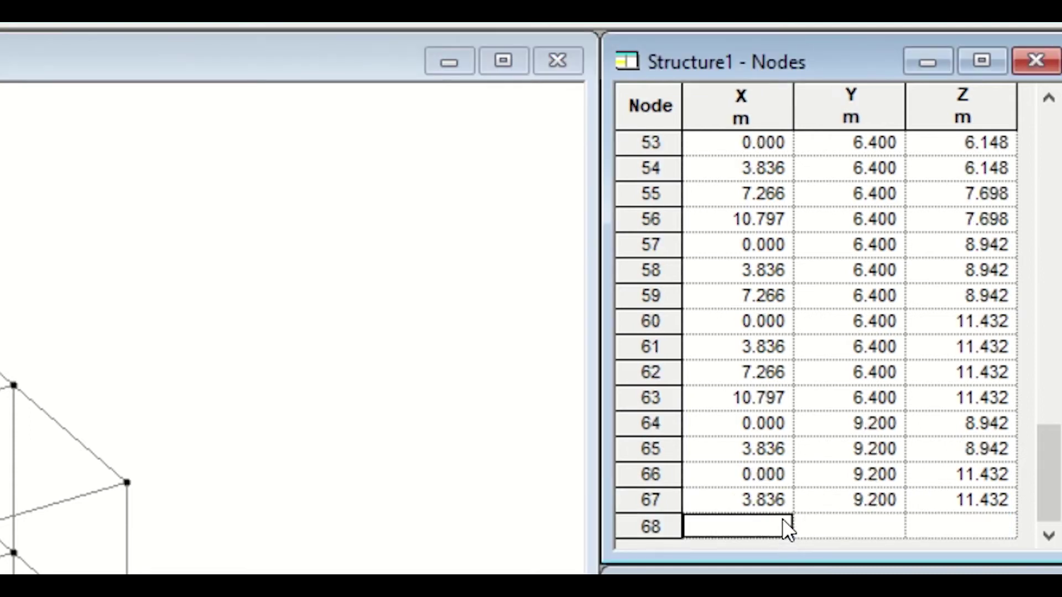
click(872, 521)
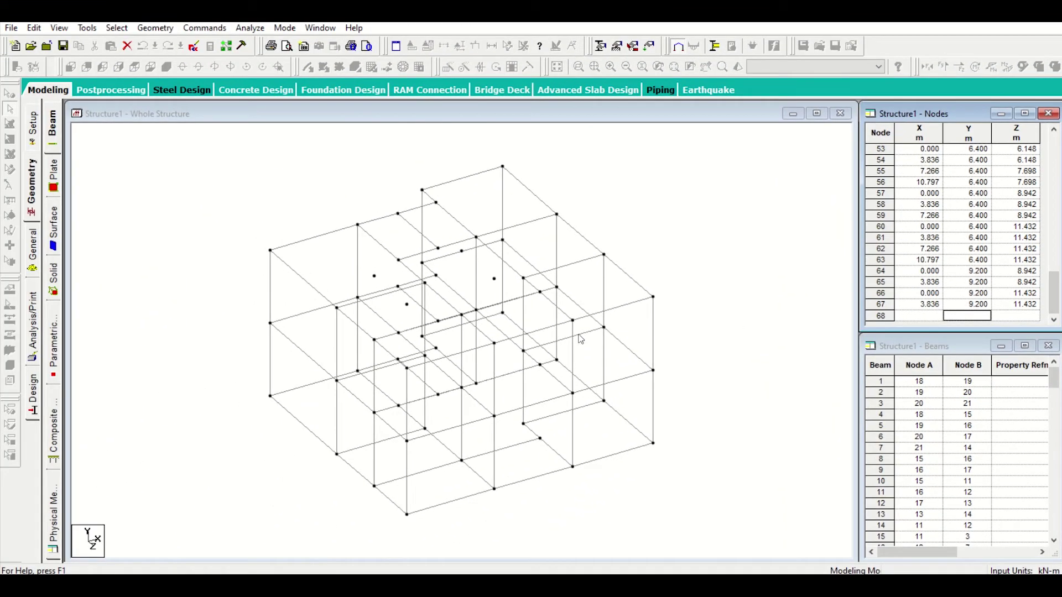
Draw four columns from the floor nodes up to headroom nodes 64–67
click(165, 115)
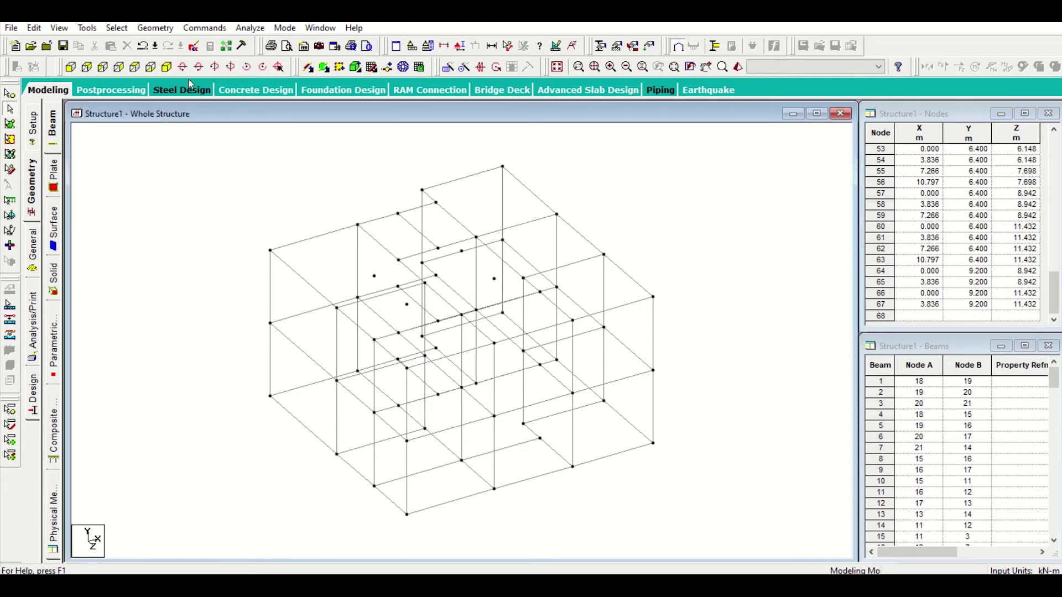
click(309, 67)
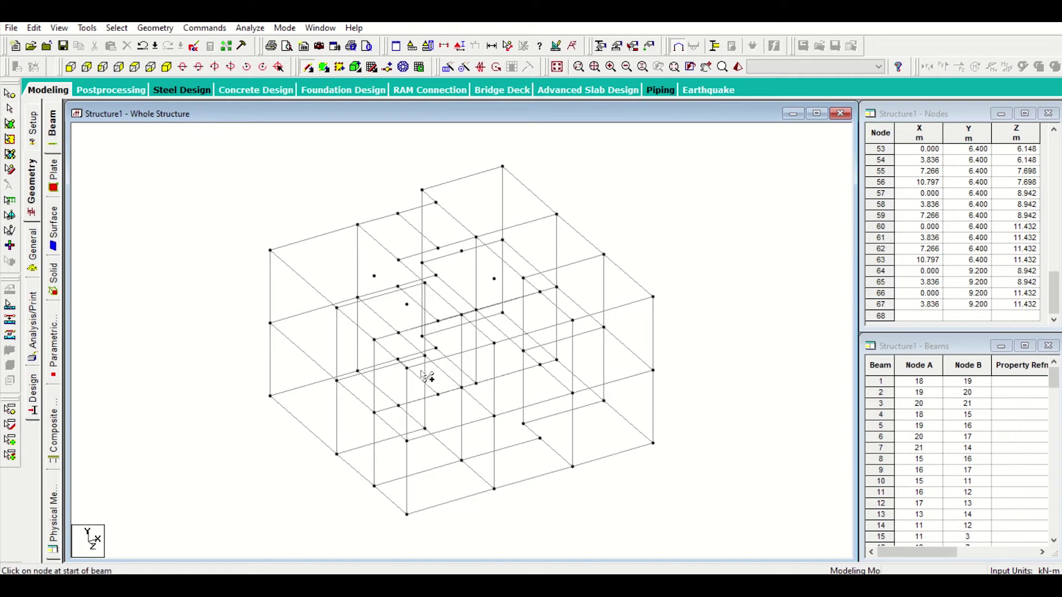
key(Down)
key(Down)
key(Down)
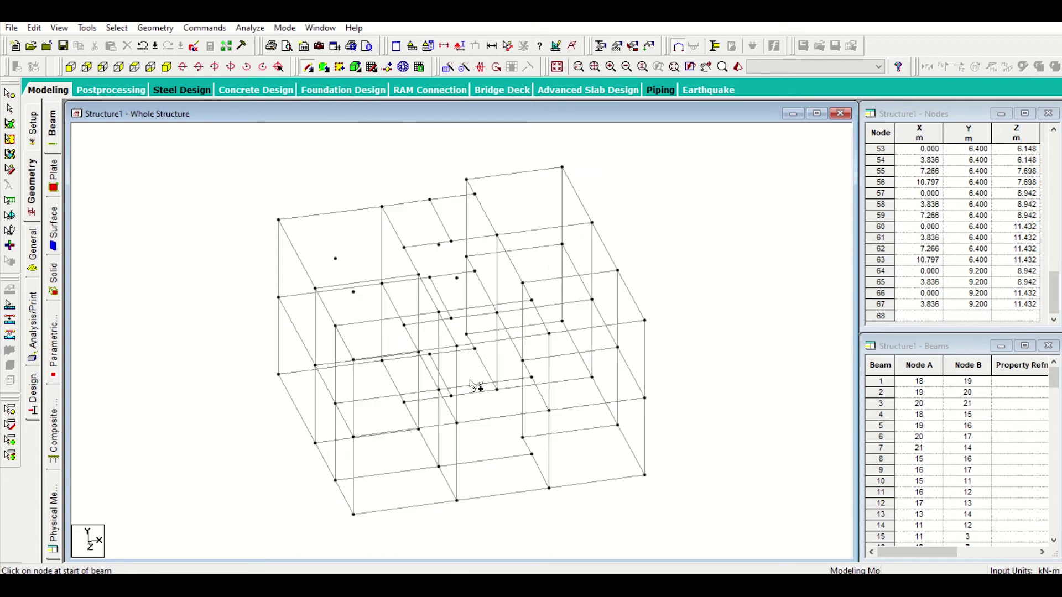
drag(322, 287, 322, 188)
drag(456, 280, 455, 181)
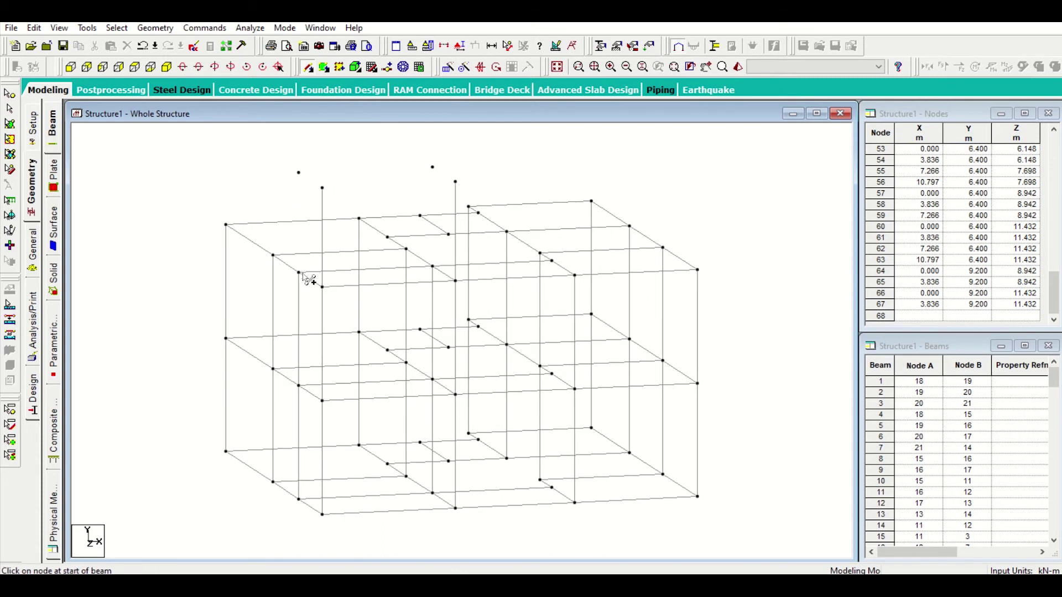
drag(299, 272, 299, 173)
drag(433, 267, 432, 167)
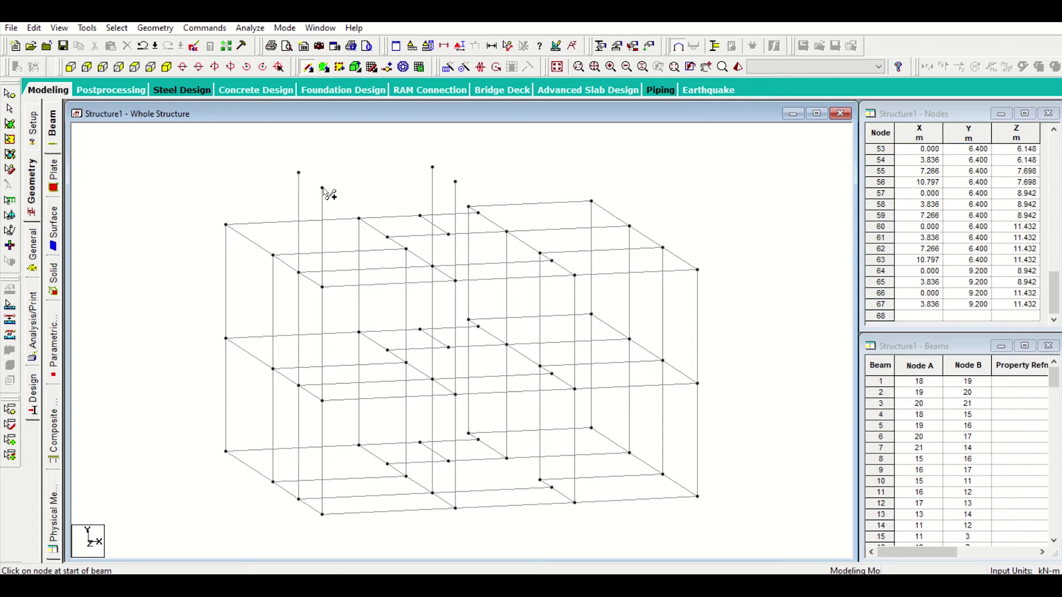
Join the four headroom nodes with top beams to close the box
drag(322, 188, 456, 181)
drag(323, 189, 299, 173)
drag(456, 182, 433, 168)
drag(300, 174, 433, 169)
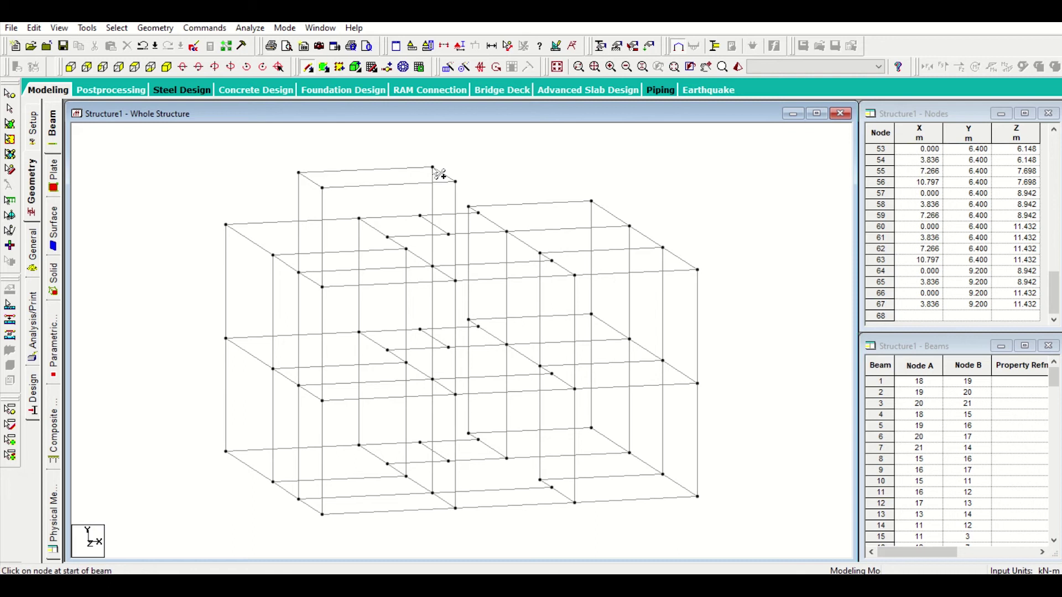
Return to isometric view, stop adding beams, and rotate the frame to a side view of the headroom
click(162, 70)
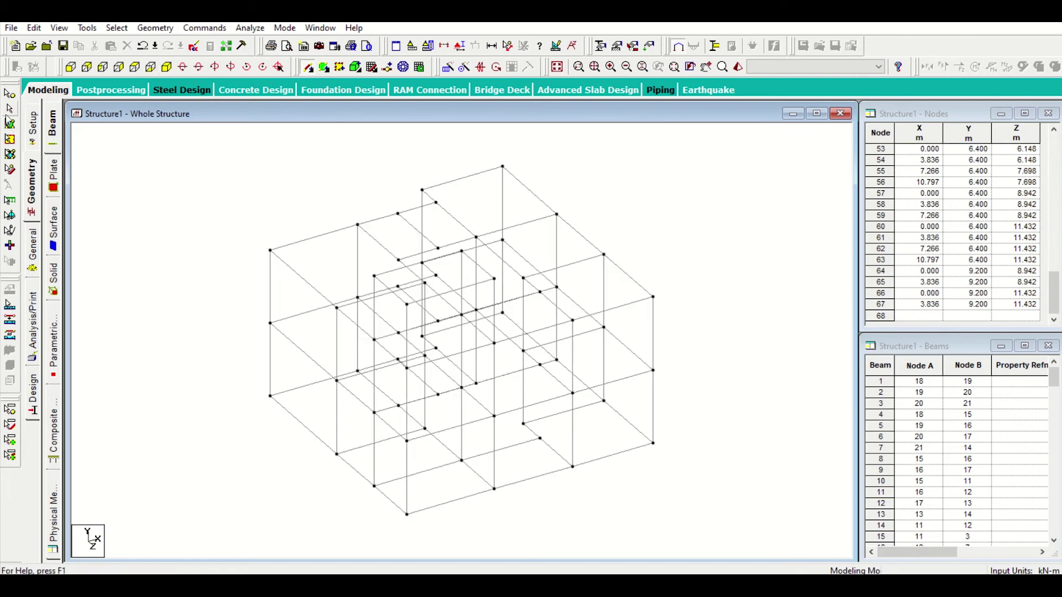
click(10, 109)
key(Left)
key(Left)
key(Left)
key(Left)
key(Left)
key(Left)
key(Left)
key(Left)
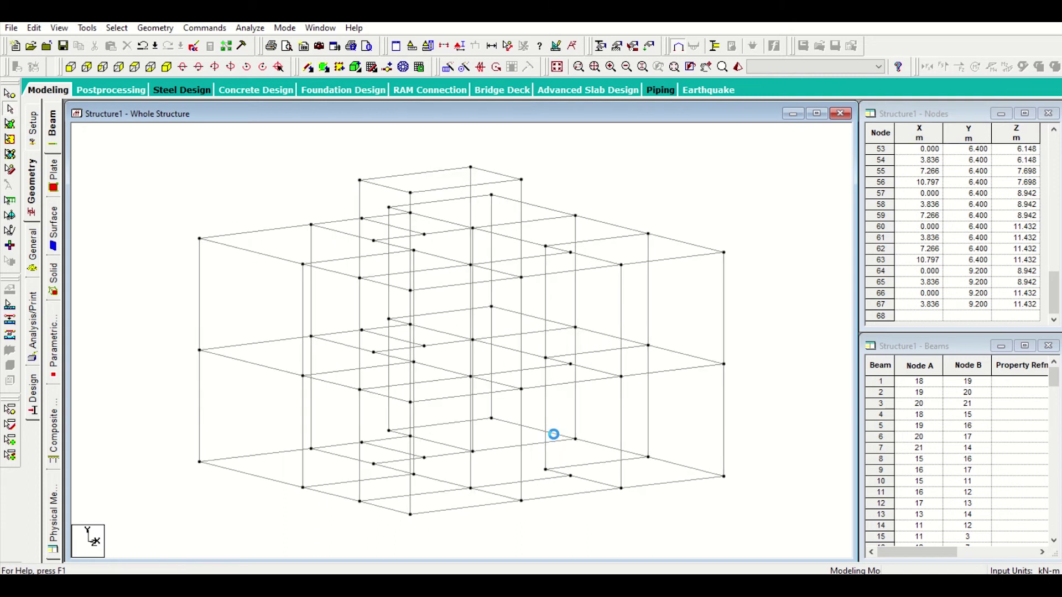
key(Left)
key(Left)
key(Left)
key(Left)
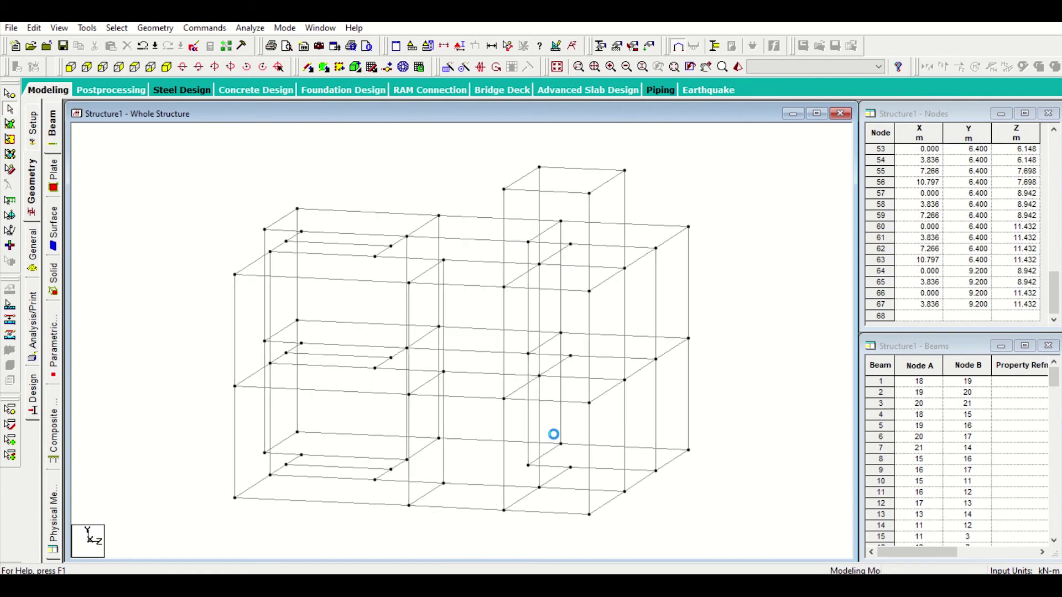
key(Left)
key(Left)
key(Left)
key(Left)
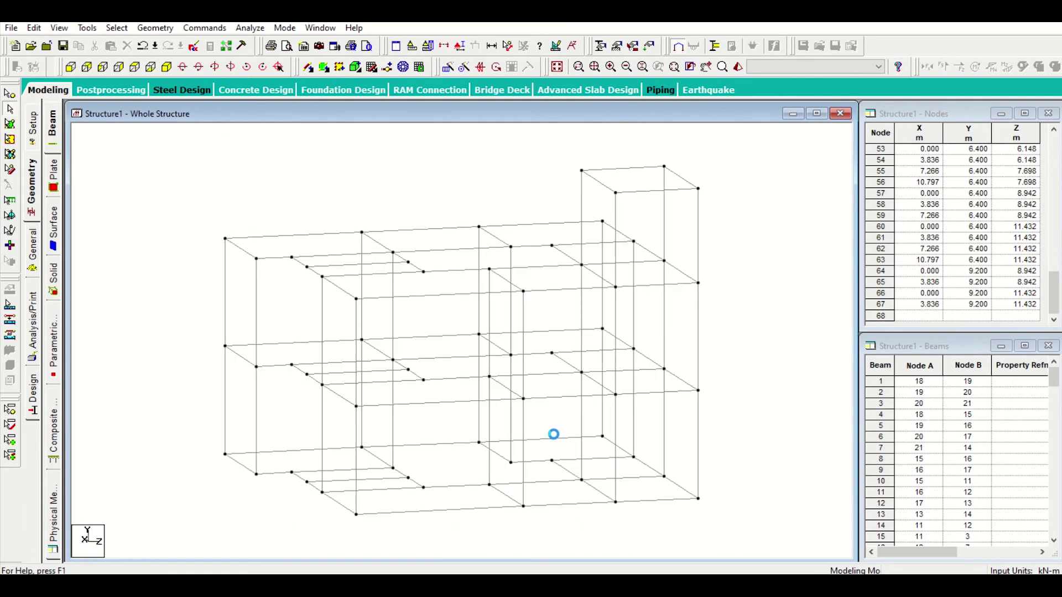
key(Left)
key(Left)
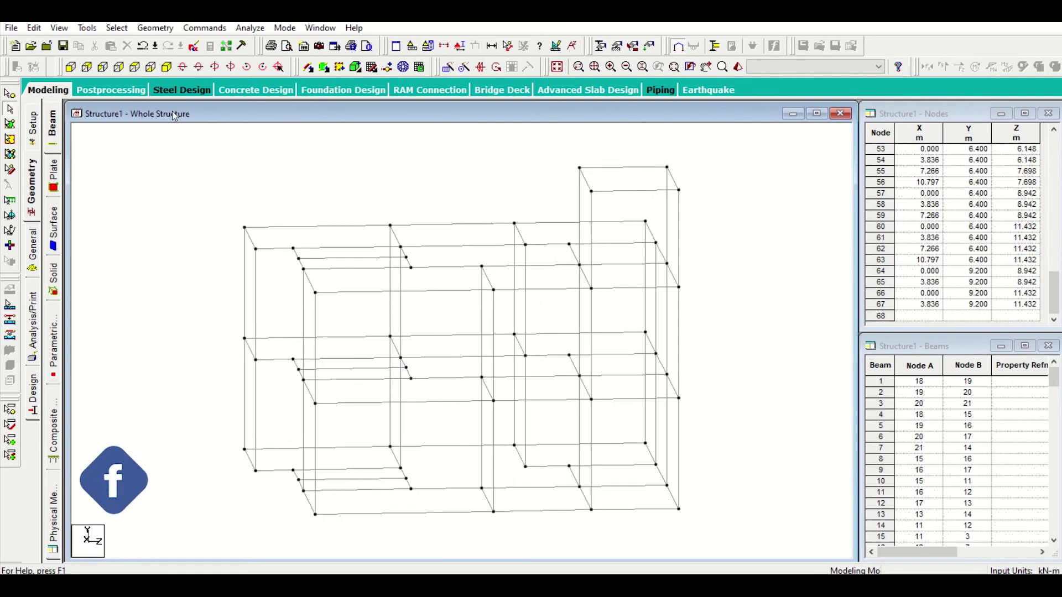
click(738, 66)
drag(658, 347, 500, 339)
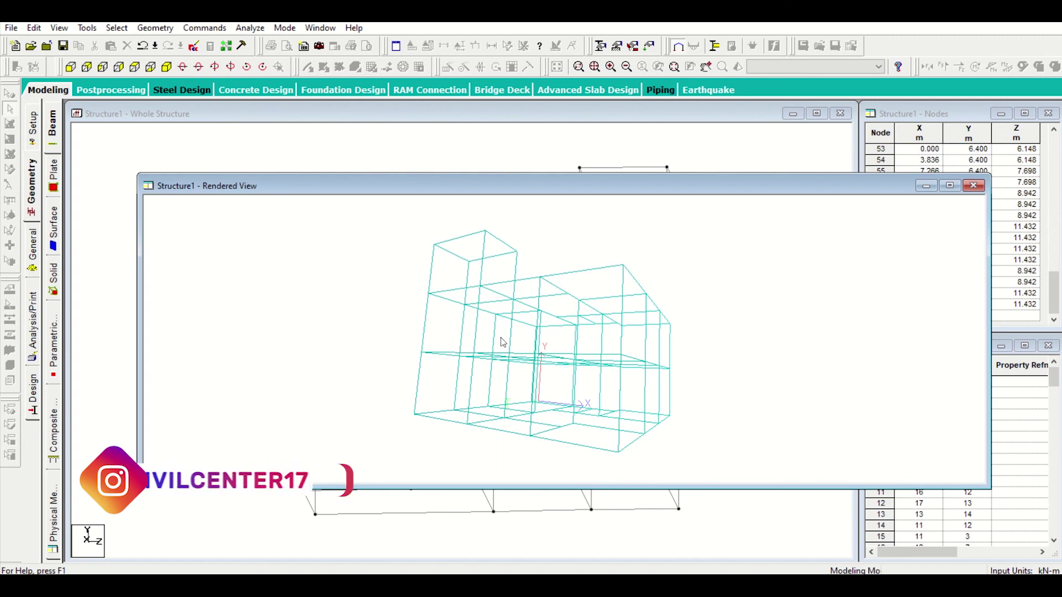
drag(512, 406, 467, 401)
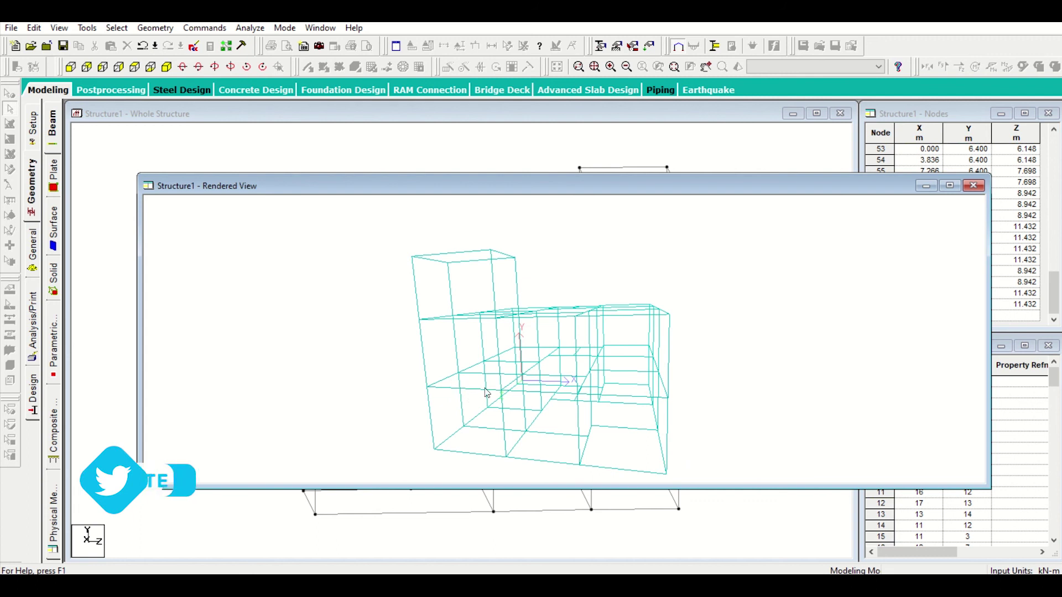